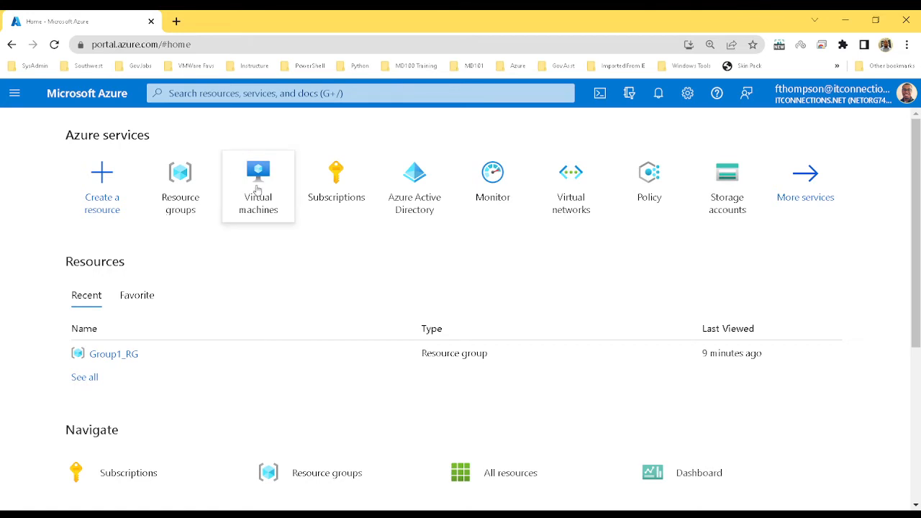
Step: Find the Resource groups service by searching for "res", open it and start creating a new resource group
{"action": "mouse_move", "coordinate": [257, 189]}
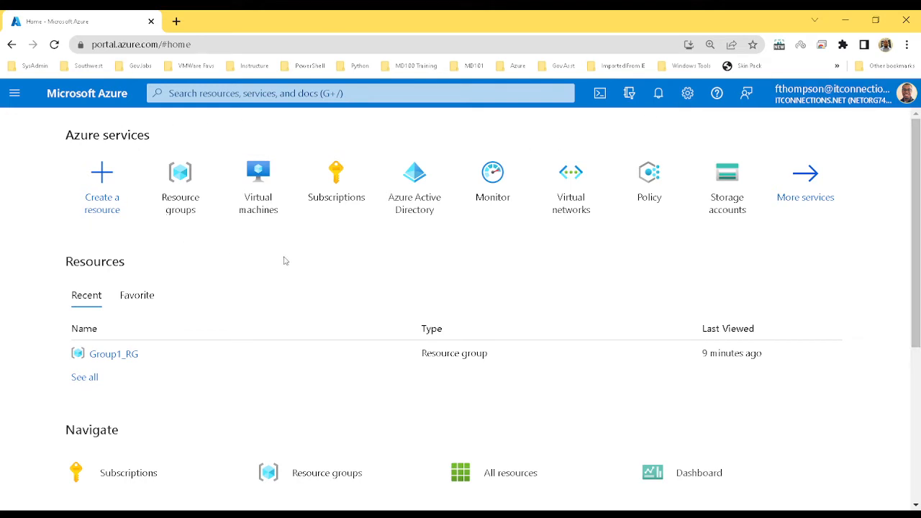
{"action": "left_click", "coordinate": [317, 100]}
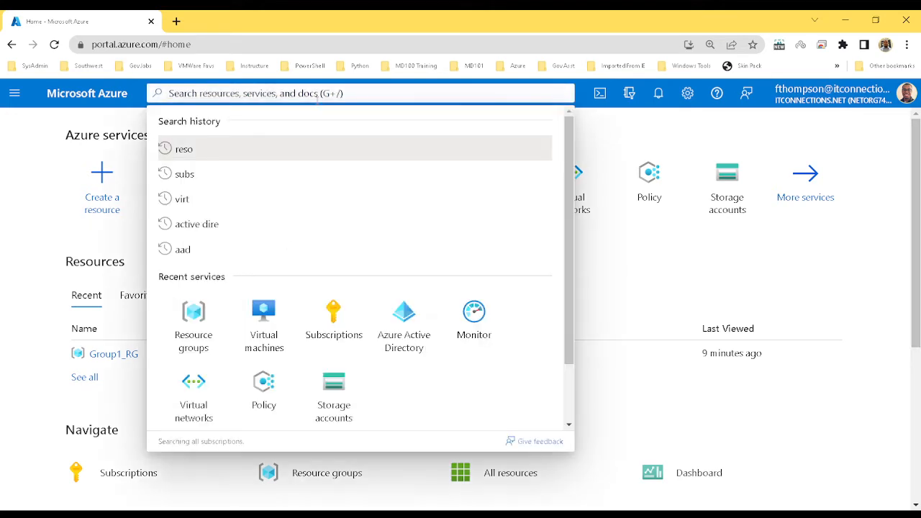
{"action": "type", "text": "re"}
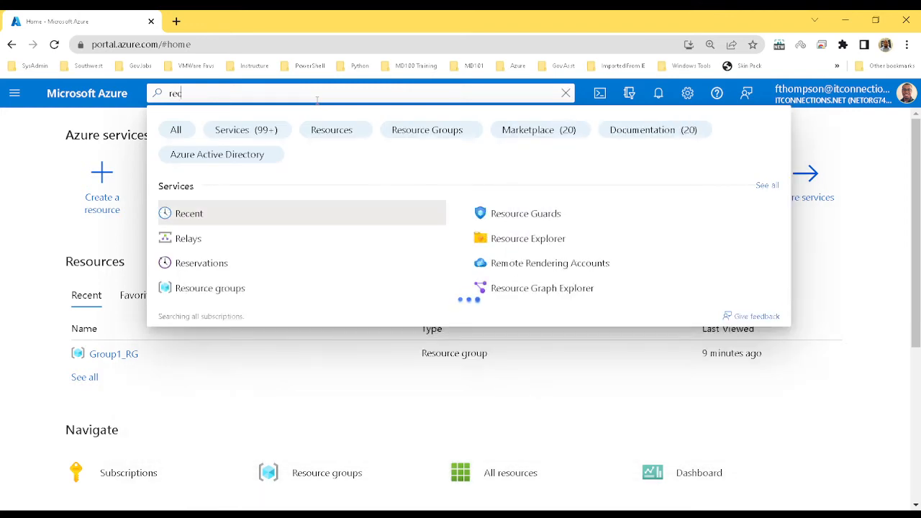
{"action": "type", "text": "s"}
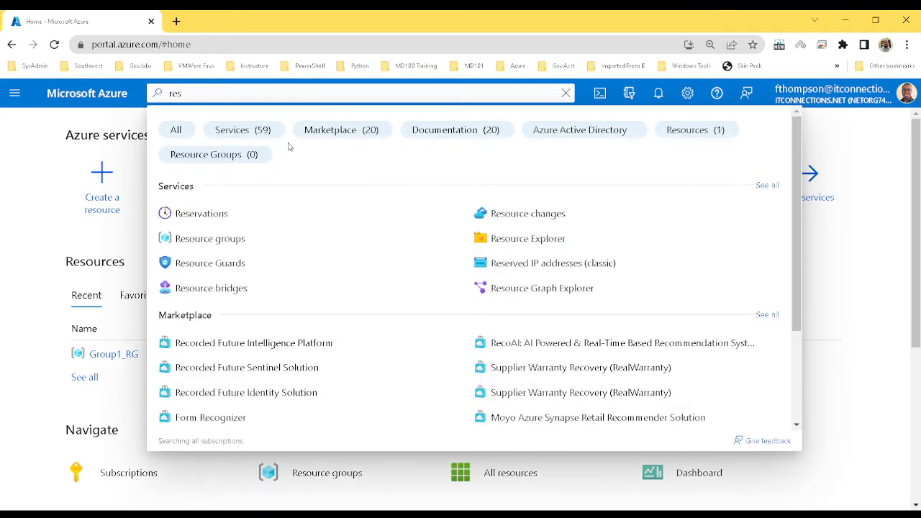
{"action": "left_click", "coordinate": [209, 239]}
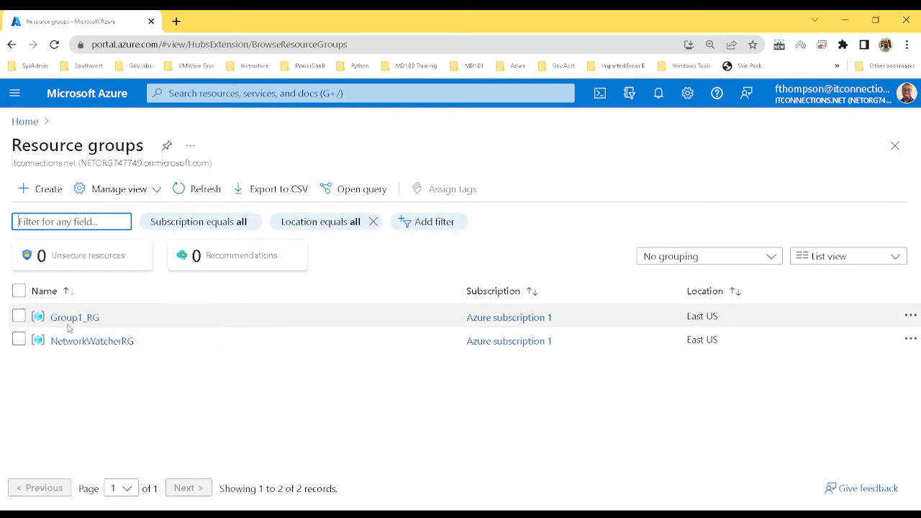
{"action": "left_click", "coordinate": [48, 196]}
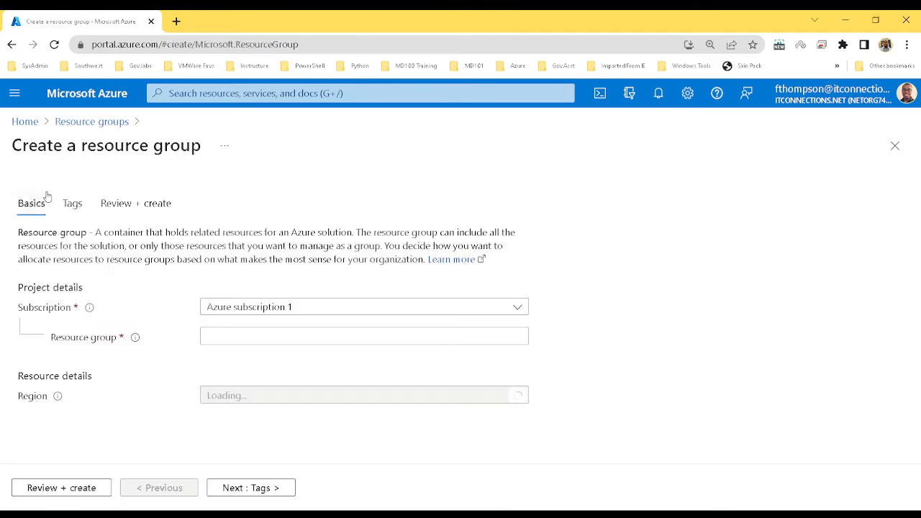
Step: Check which subscriptions are available for the new resource group
{"action": "left_click", "coordinate": [400, 304]}
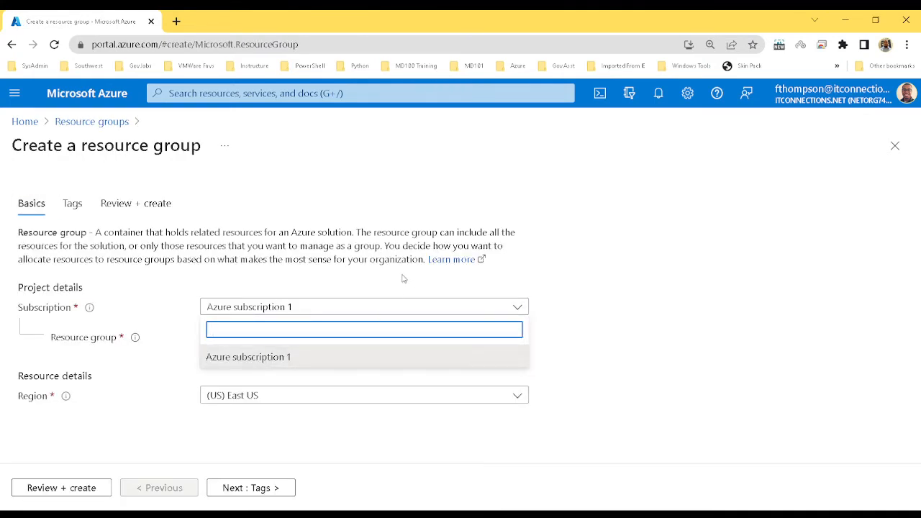
{"action": "left_click", "coordinate": [400, 287]}
{"action": "left_click", "coordinate": [336, 310]}
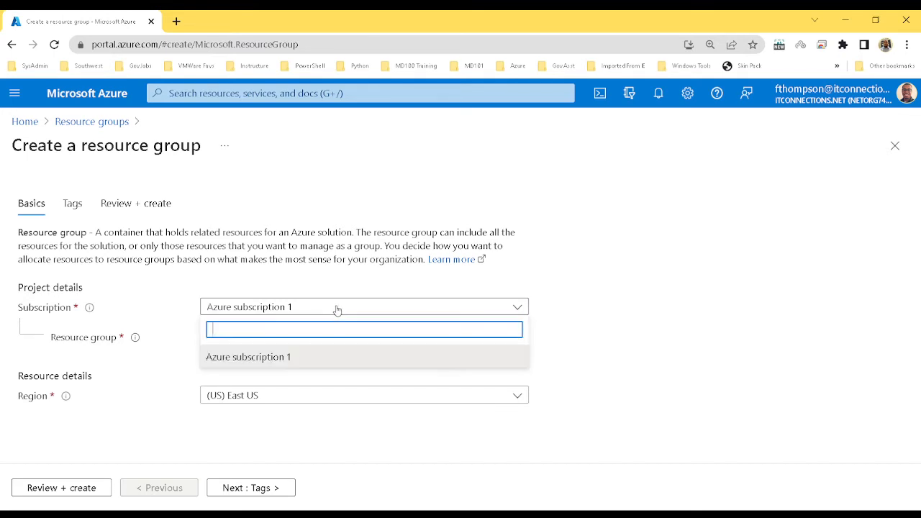
{"action": "left_click", "coordinate": [293, 288]}
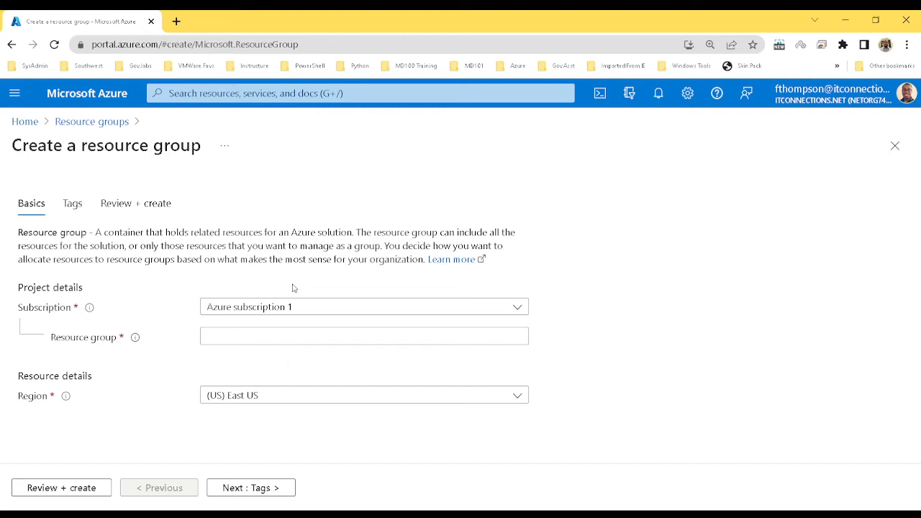
{"action": "left_click", "coordinate": [301, 308]}
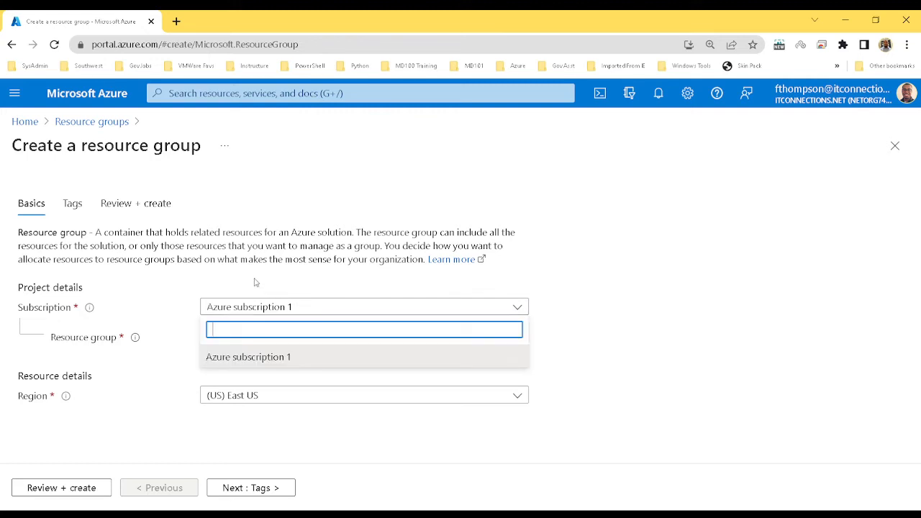
{"action": "left_click", "coordinate": [257, 281]}
Step: Name the new resource group myresourcegroup1
{"action": "left_click", "coordinate": [244, 338]}
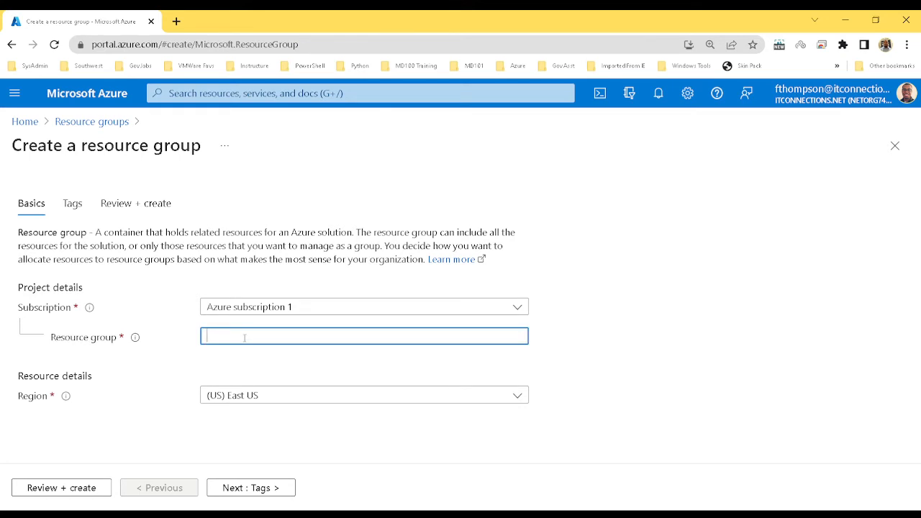
{"action": "type", "text": "myre"}
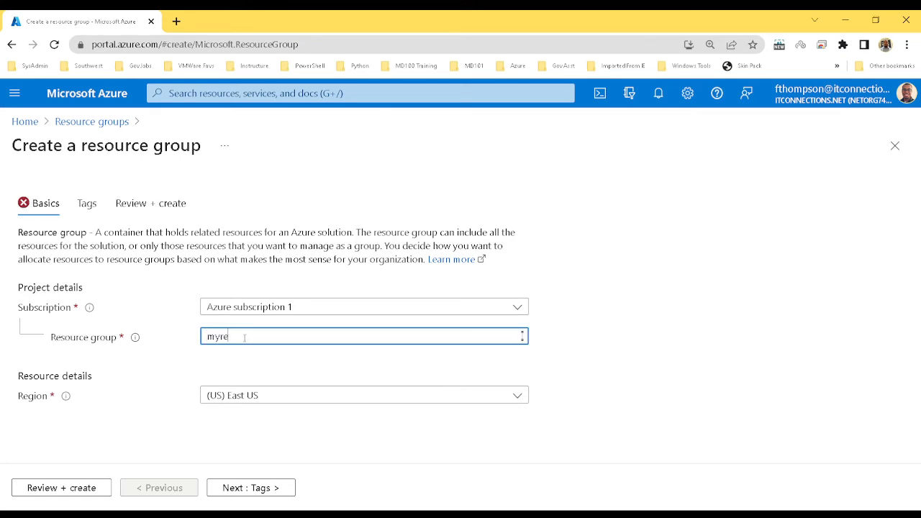
{"action": "type", "text": "sourcegroup1"}
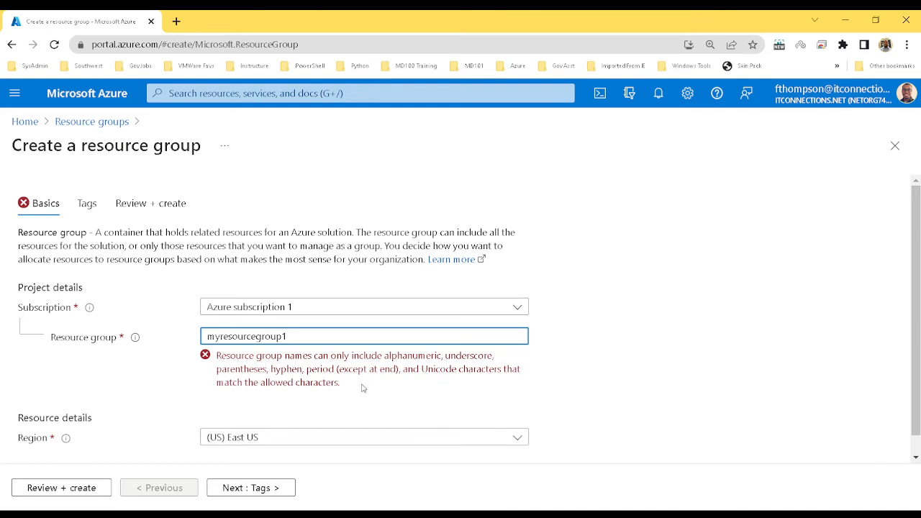
Step: Try an ampersand before the final 1 in the resource group name and remove it again
{"action": "key", "text": "BackSpace"}
{"action": "key", "text": "BackSpace"}
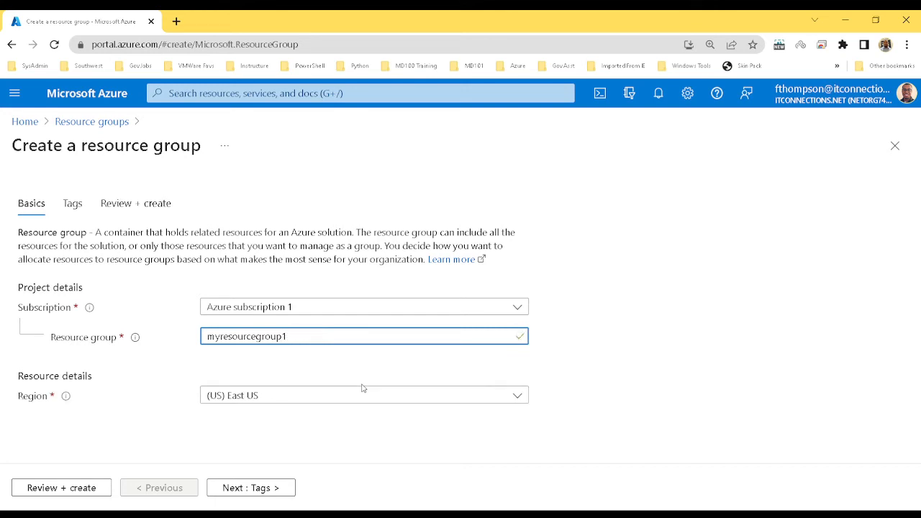
{"action": "type", "text": "&"}
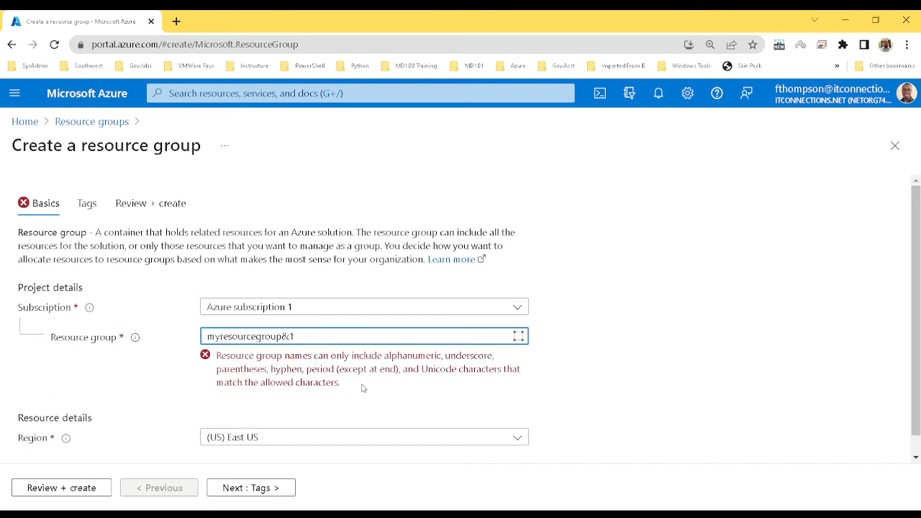
{"action": "key", "text": "BackSpace"}
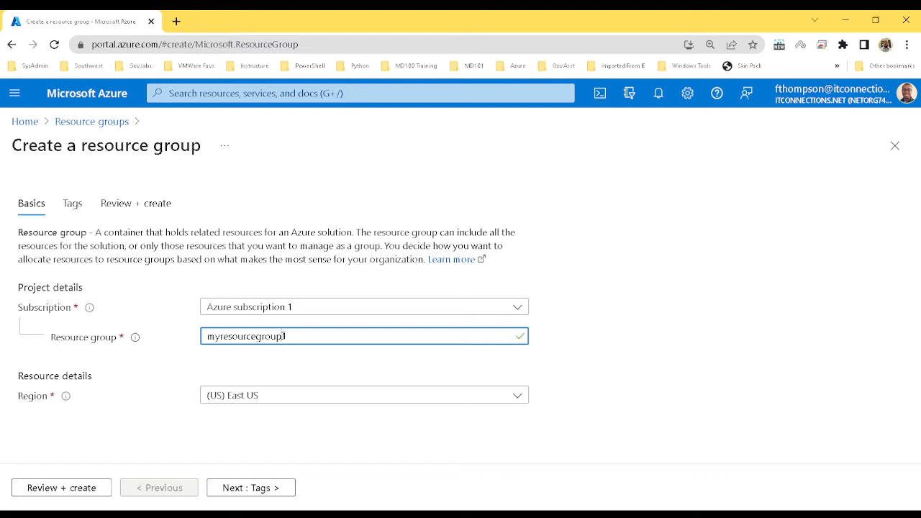
Step: Separate the words of the resource group name with underscores to make my_resource_group_1, and proceed to the tag settings
{"action": "type", "text": "_1"}
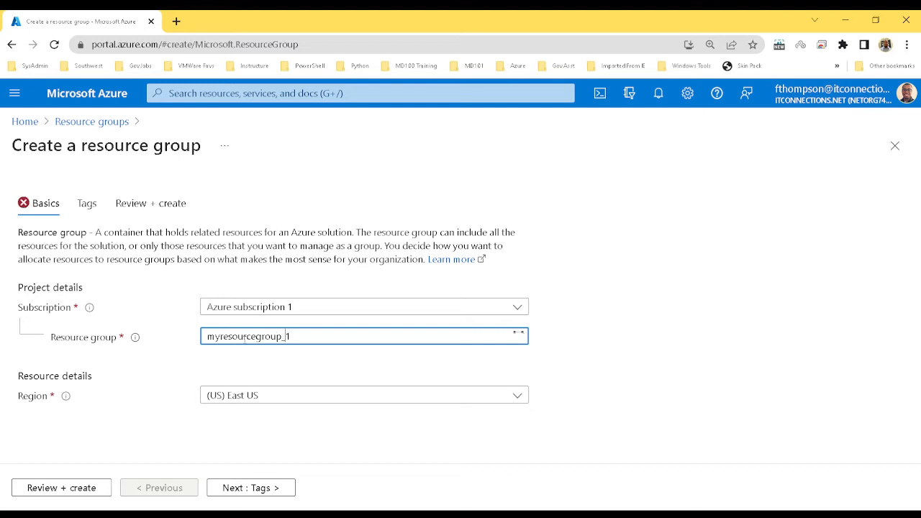
{"action": "left_click", "coordinate": [256, 336]}
{"action": "type", "text": "_"}
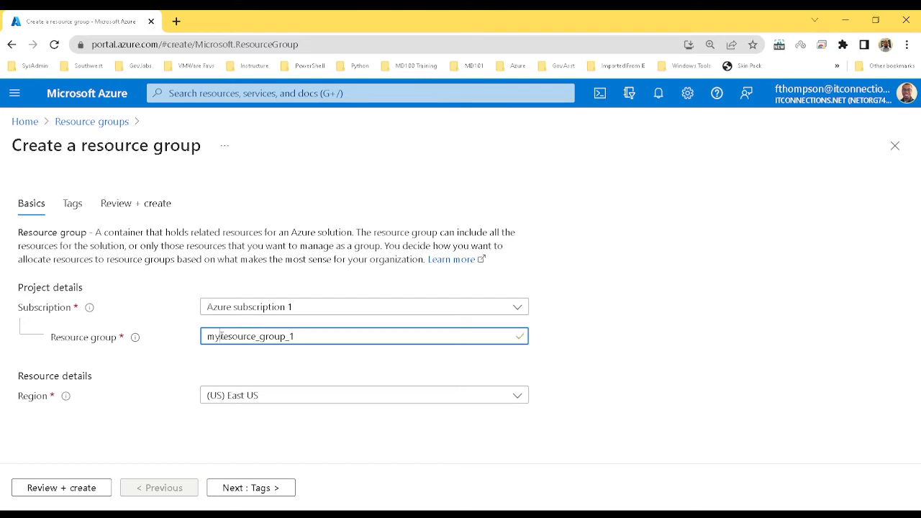
{"action": "left_click", "coordinate": [220, 336]}
{"action": "type", "text": "_"}
{"action": "left_click_drag", "start_coordinate": [217, 336], "coordinate": [304, 338]}
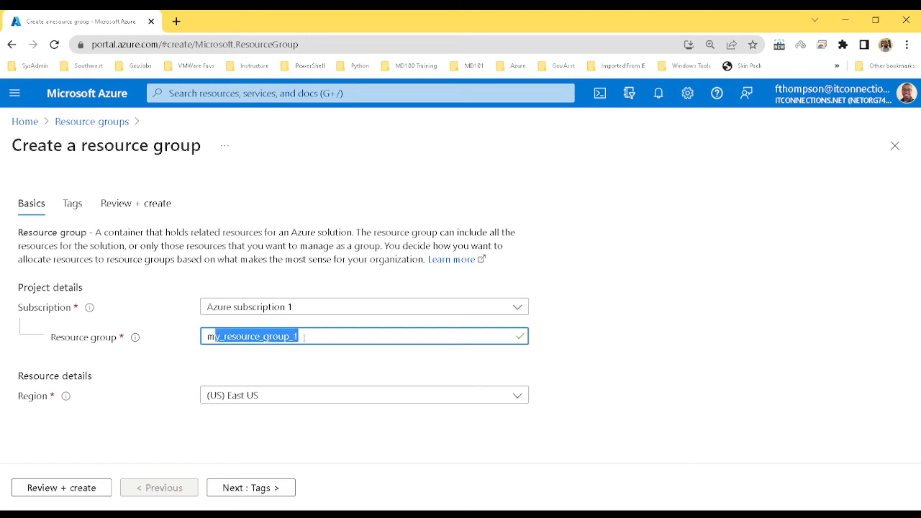
{"action": "left_click", "coordinate": [216, 376]}
{"action": "left_click", "coordinate": [251, 492]}
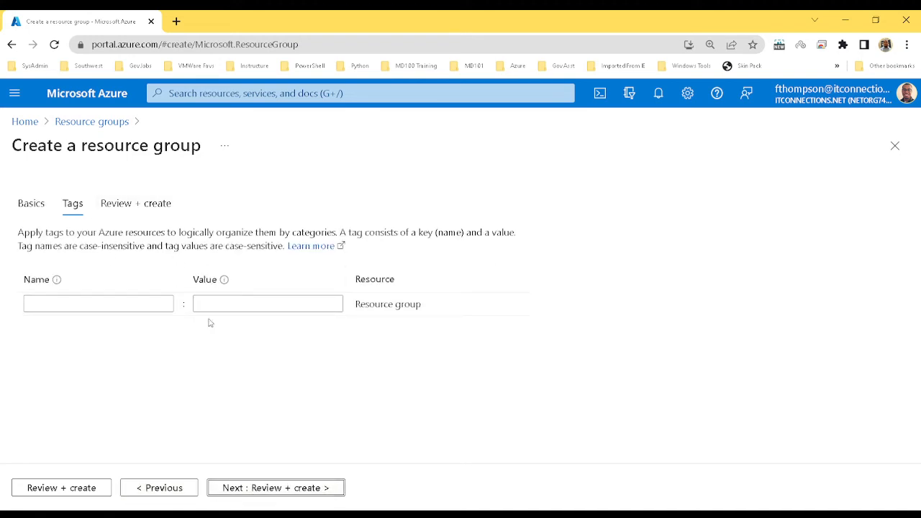
Step: Add a tag named owner to the resource group, with the owner's first name as its value
{"action": "left_click", "coordinate": [121, 305]}
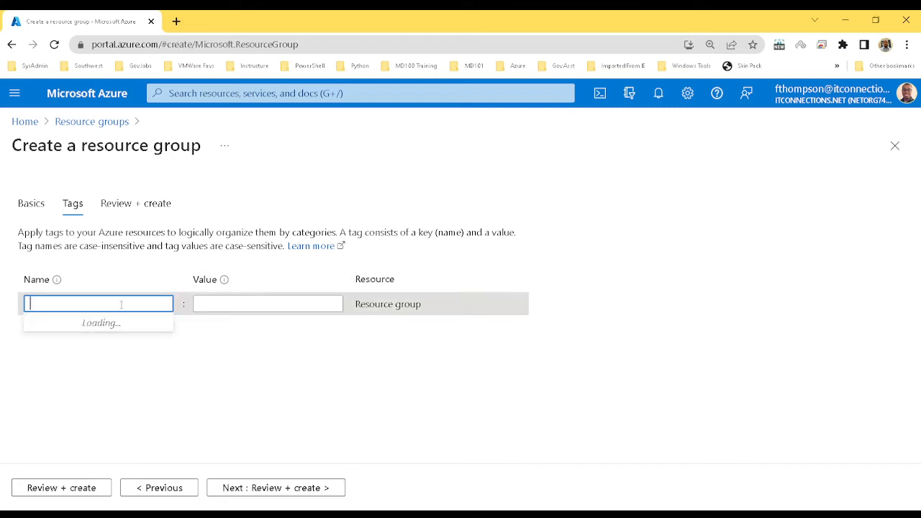
{"action": "type", "text": "owner"}
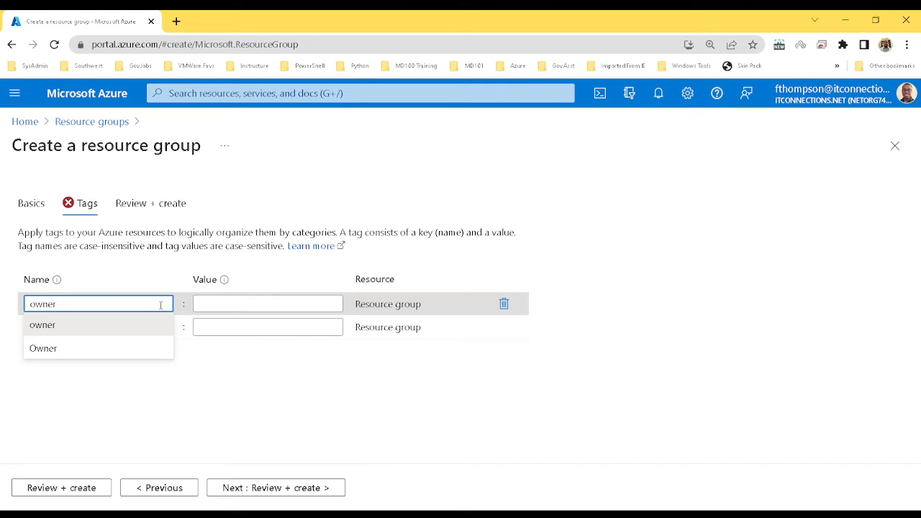
{"action": "key", "text": "Tab"}
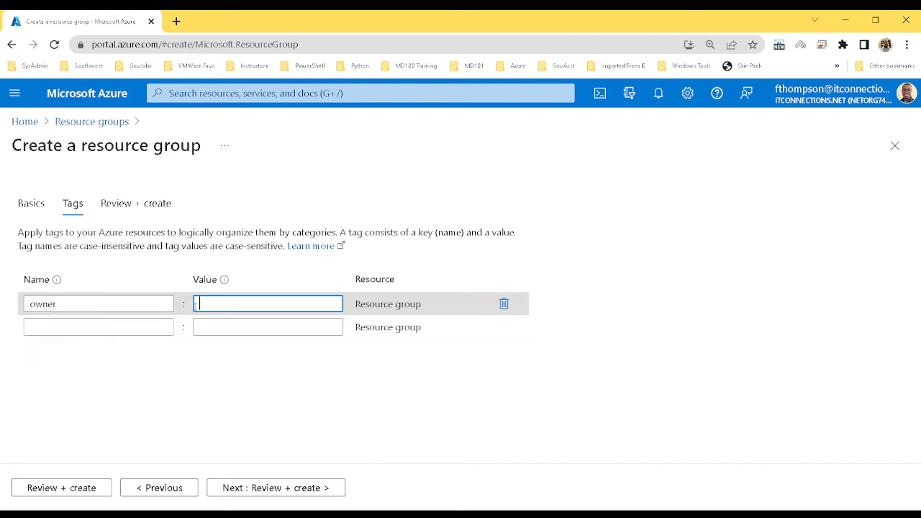
{"action": "type", "text": "Fred"}
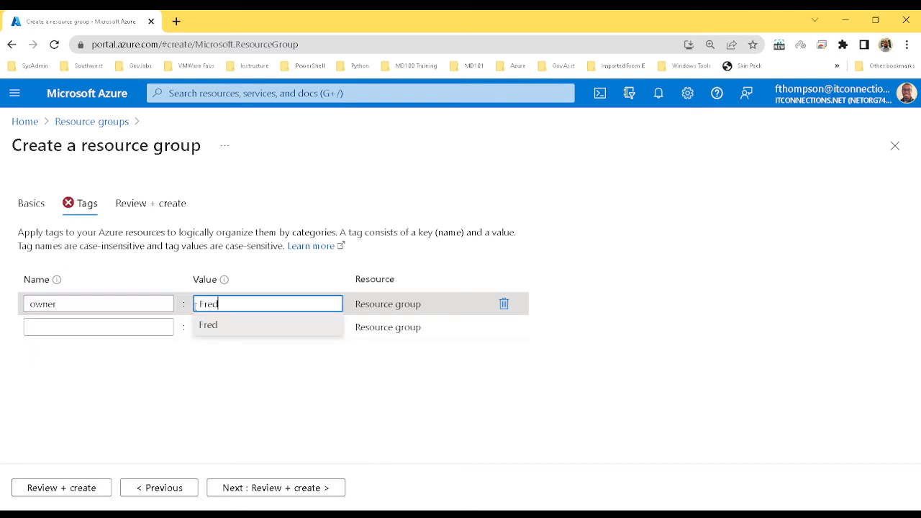
{"action": "left_click", "coordinate": [238, 375]}
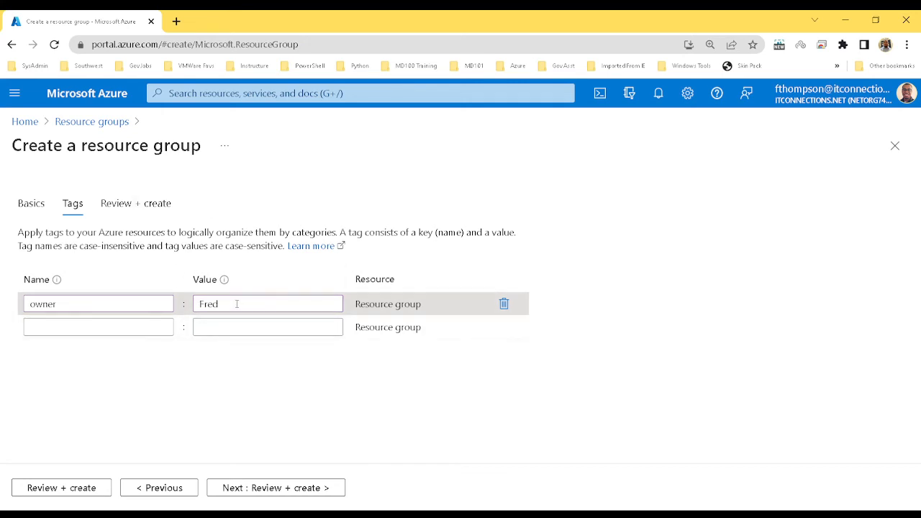
Step: Clear the owner tag's value and rename the tag creation date
{"action": "left_click_drag", "start_coordinate": [236, 303], "coordinate": [188, 306]}
{"action": "key", "text": "BackSpace"}
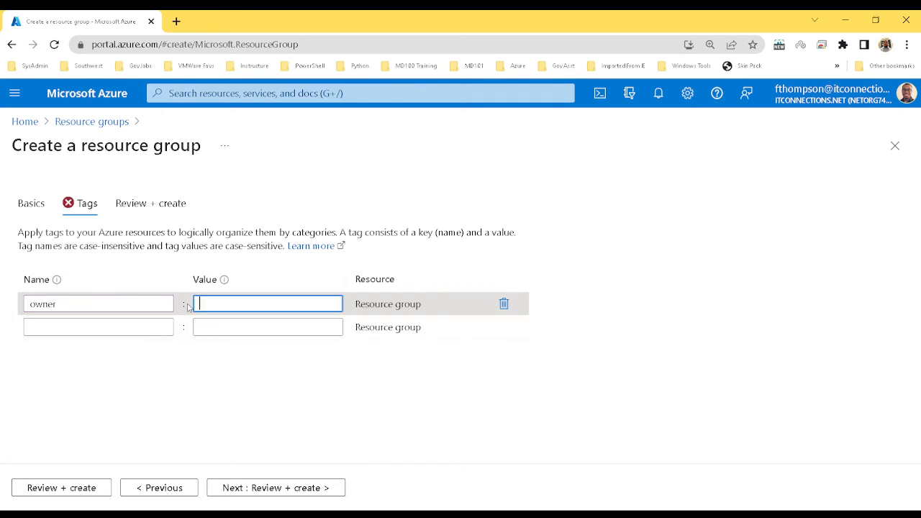
{"action": "left_click_drag", "start_coordinate": [79, 304], "coordinate": [4, 308]}
{"action": "type", "text": "i"}
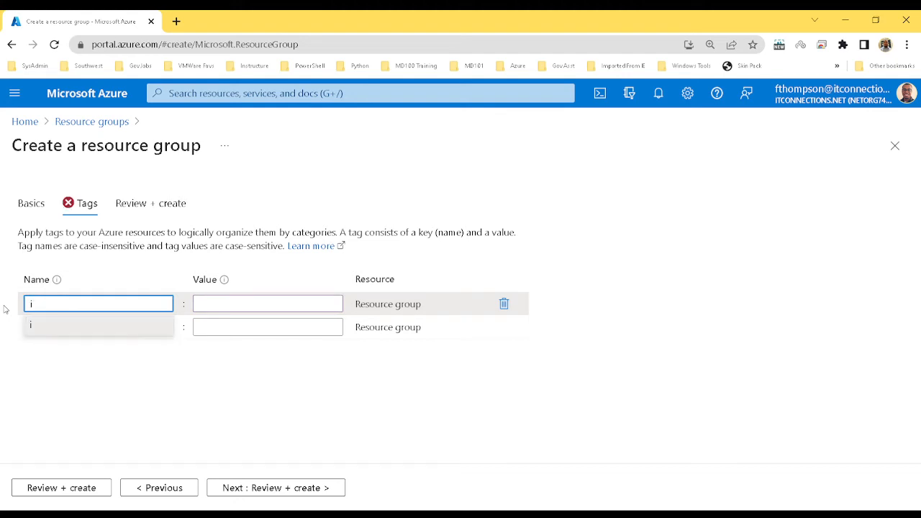
{"action": "key", "text": "BackSpace"}
{"action": "type", "text": "creation date"}
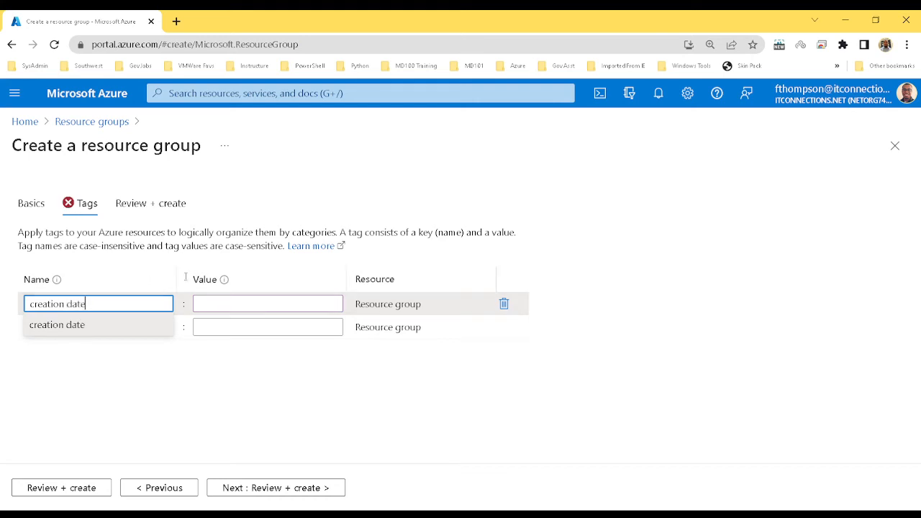
{"action": "left_click", "coordinate": [139, 283]}
Step: Set the value of the creation date tag to 12/20/2025
{"action": "left_click", "coordinate": [254, 306]}
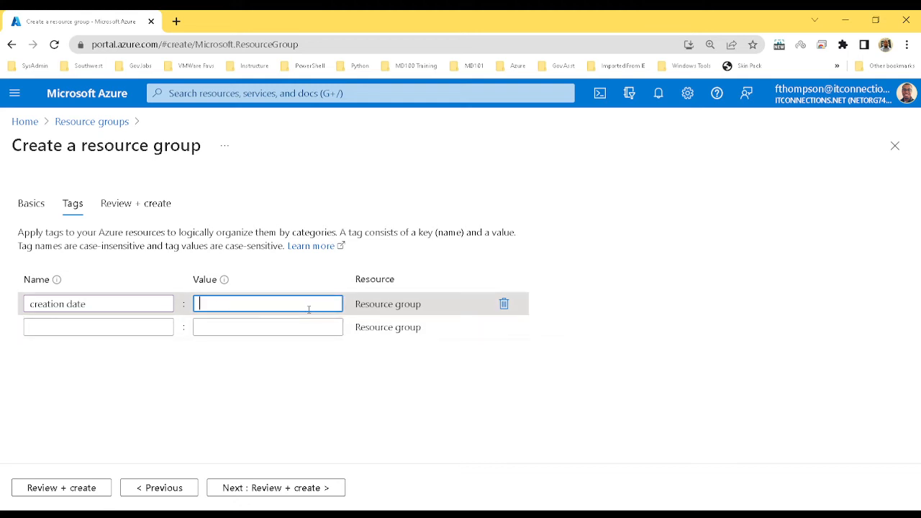
{"action": "type", "text": "12/2"}
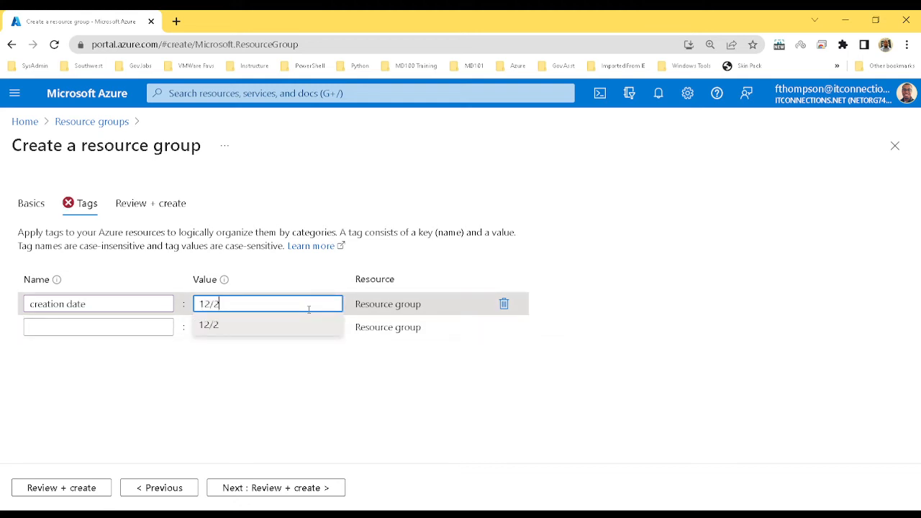
{"action": "type", "text": "0/20/"}
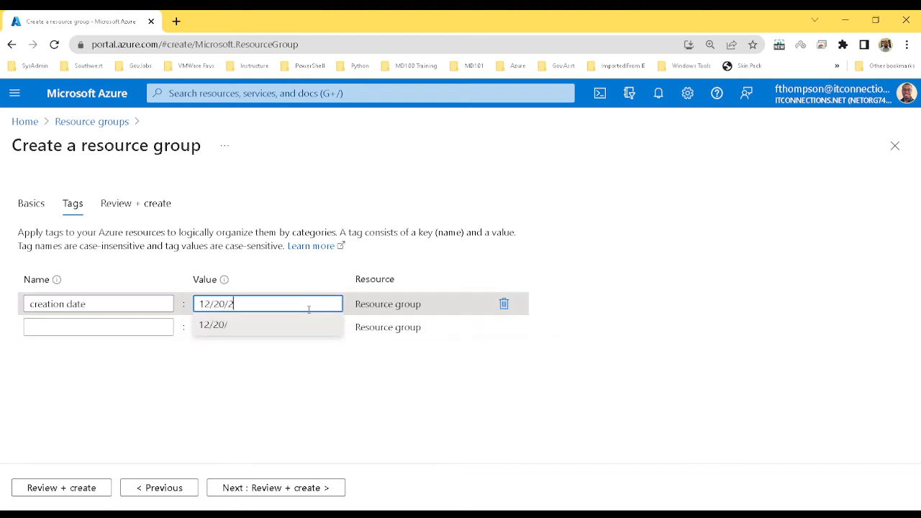
{"action": "type", "text": "25"}
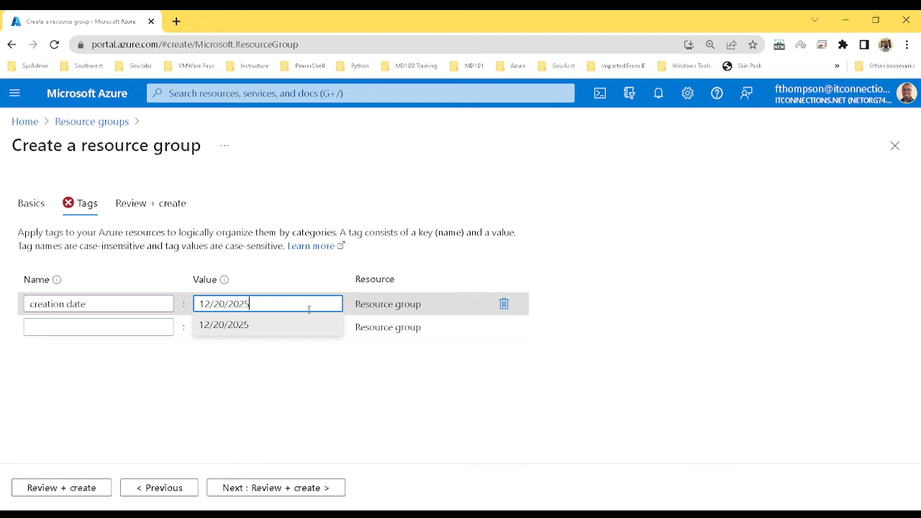
{"action": "left_click", "coordinate": [296, 286]}
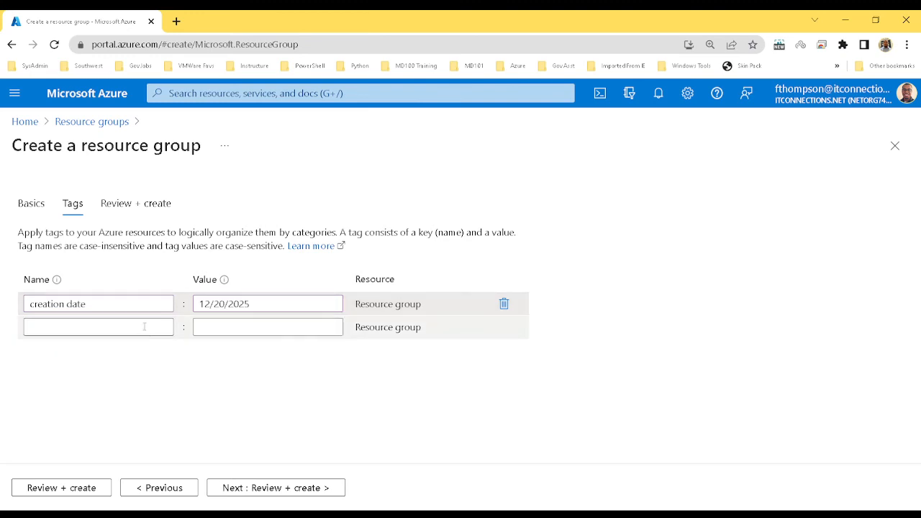
Step: Clear the name of the creation date tag
{"action": "left_click_drag", "start_coordinate": [297, 301], "coordinate": [183, 311]}
{"action": "left_click", "coordinate": [172, 307]}
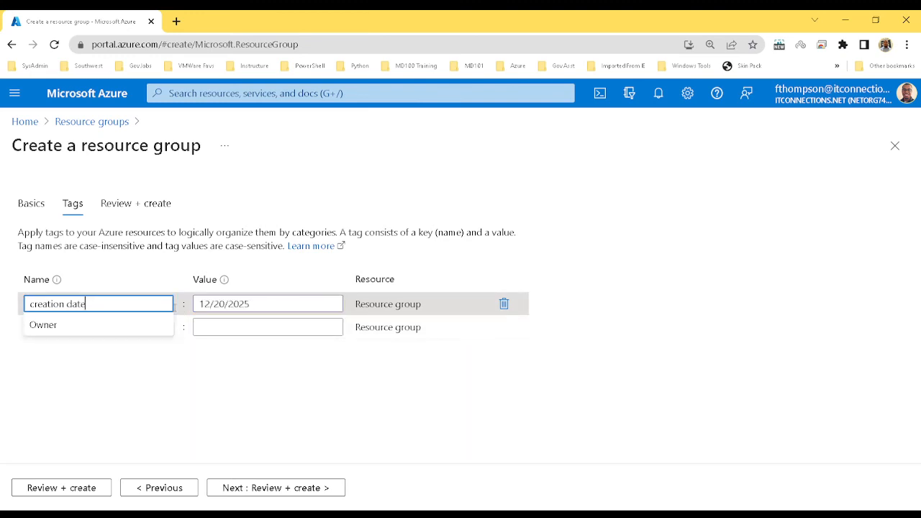
{"action": "key", "text": "BackSpace"}
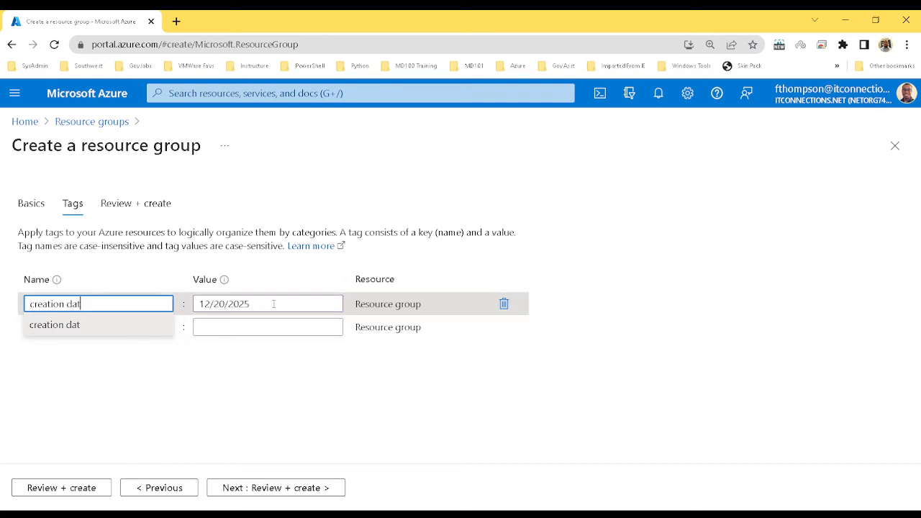
{"action": "left_click_drag", "start_coordinate": [274, 304], "coordinate": [38, 300]}
{"action": "key", "text": "BackSpace"}
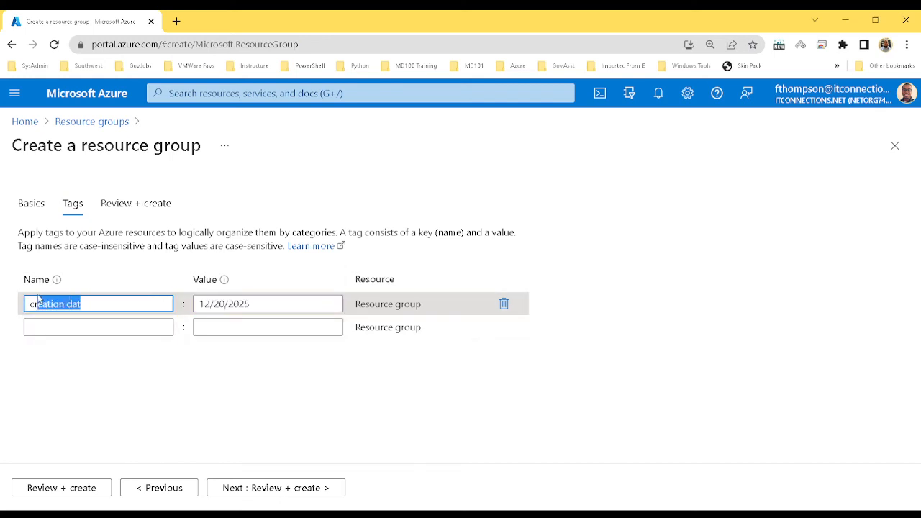
{"action": "key", "text": "BackSpace"}
{"action": "key", "text": "BackSpace"}
{"action": "key", "text": "BackSpace"}
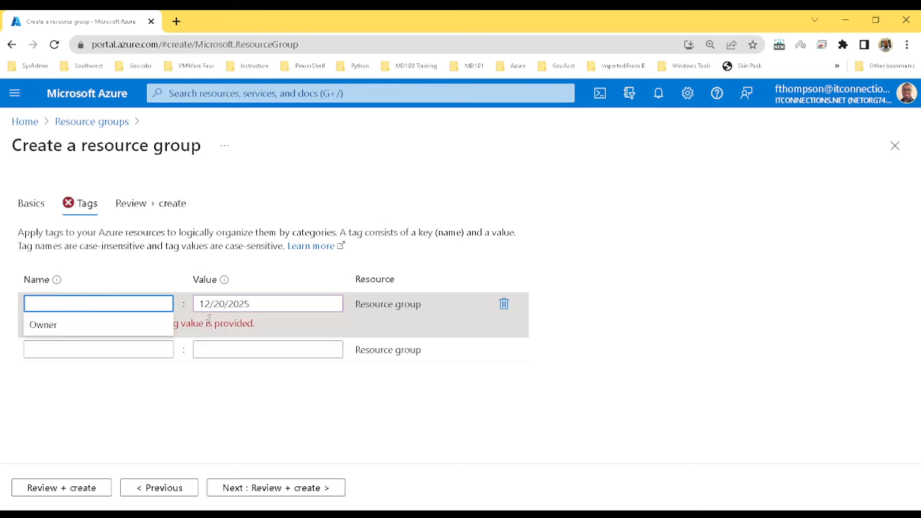
Step: Clear the 12/20/2025 value in the first tag row
{"action": "left_click", "coordinate": [263, 304]}
{"action": "key", "text": "BackSpace"}
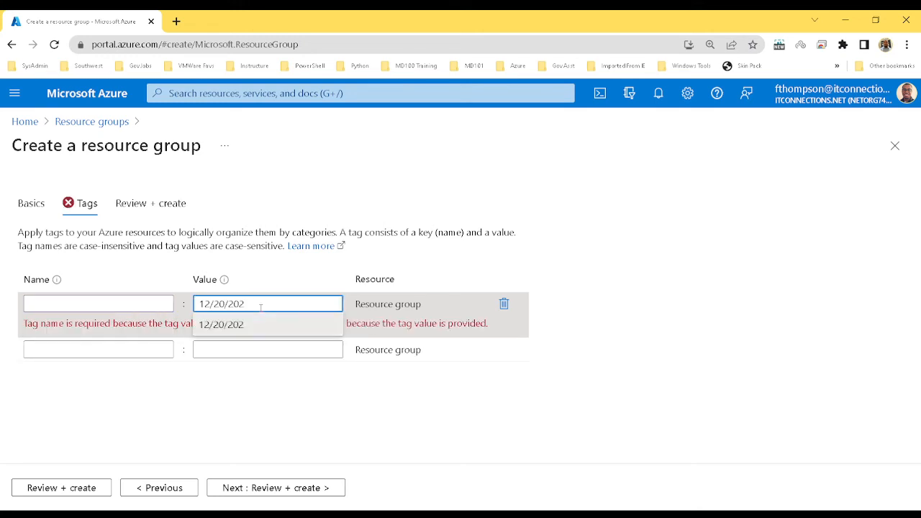
{"action": "key", "text": "BackSpace"}
{"action": "key", "text": "BackSpace"}
{"action": "key", "text": "BackSpace"}
{"action": "key", "text": "BackSpace"}
{"action": "key", "text": "BackSpace"}
{"action": "key", "text": "BackSpace"}
{"action": "key", "text": "BackSpace"}
{"action": "key", "text": "BackSpace"}
{"action": "key", "text": "BackSpace"}
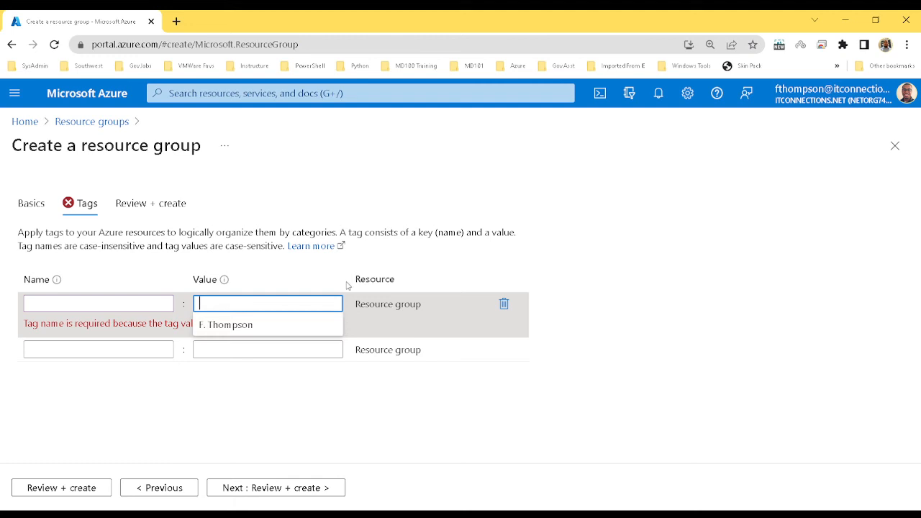
{"action": "left_click", "coordinate": [451, 245]}
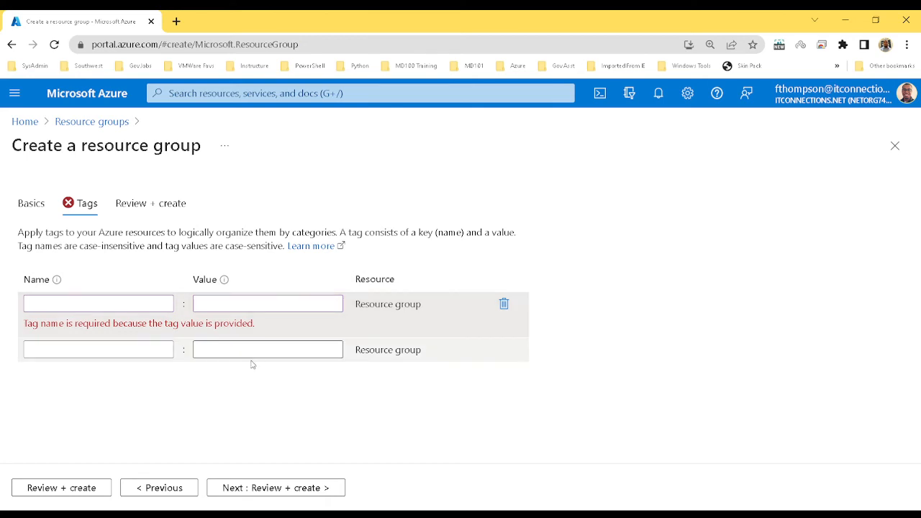
Step: Keep the unsaved edits and proceed to the review of the new resource group to check its validation status
{"action": "left_click", "coordinate": [108, 122]}
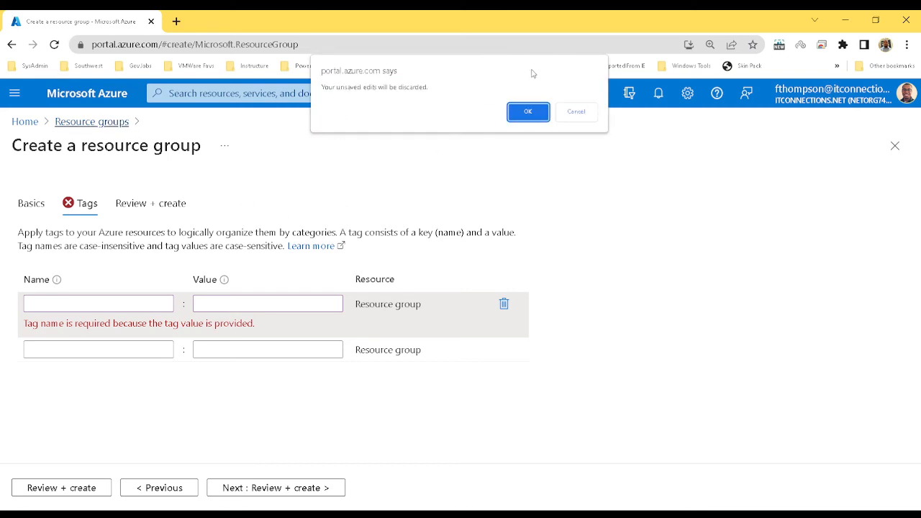
{"action": "left_click", "coordinate": [580, 113]}
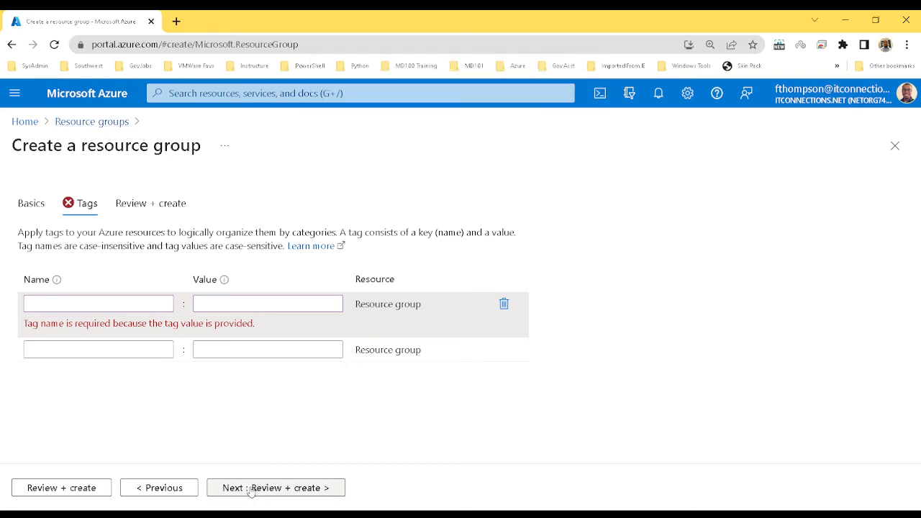
{"action": "left_click", "coordinate": [250, 491]}
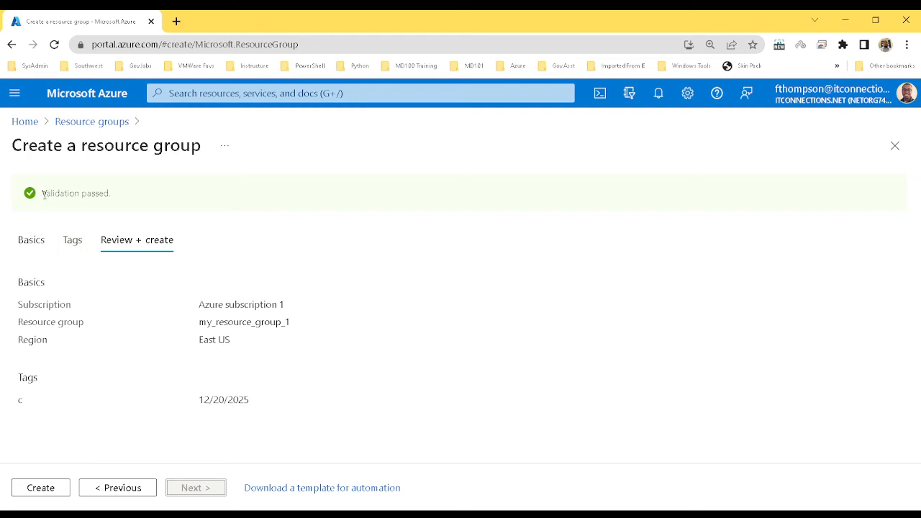
{"action": "left_click_drag", "start_coordinate": [43, 193], "coordinate": [114, 195]}
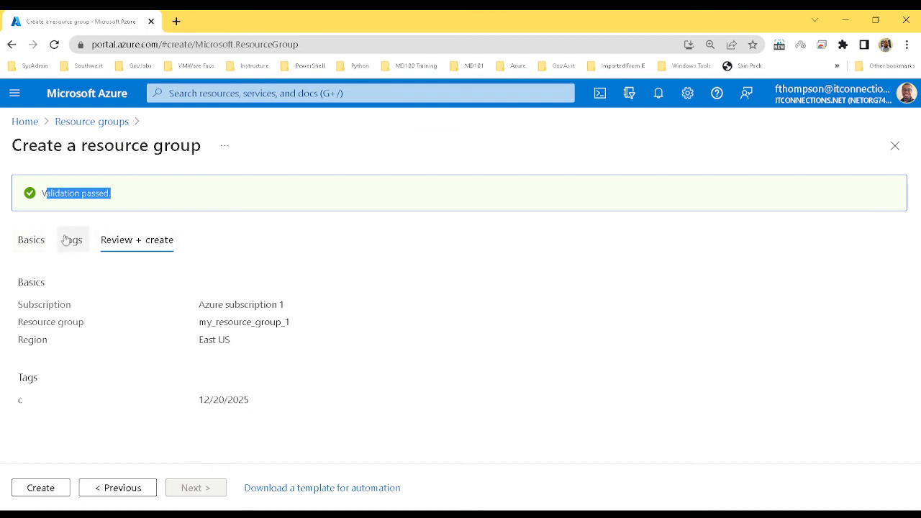
Step: Clear the resource group name in the basic settings and validate the form again without it
{"action": "left_click", "coordinate": [23, 244]}
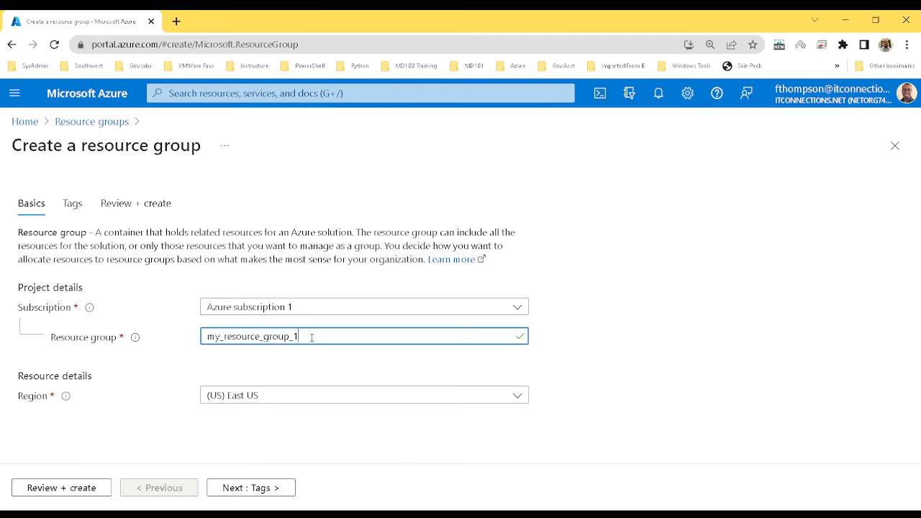
{"action": "left_click_drag", "start_coordinate": [312, 335], "coordinate": [94, 332]}
{"action": "key", "text": "BackSpace"}
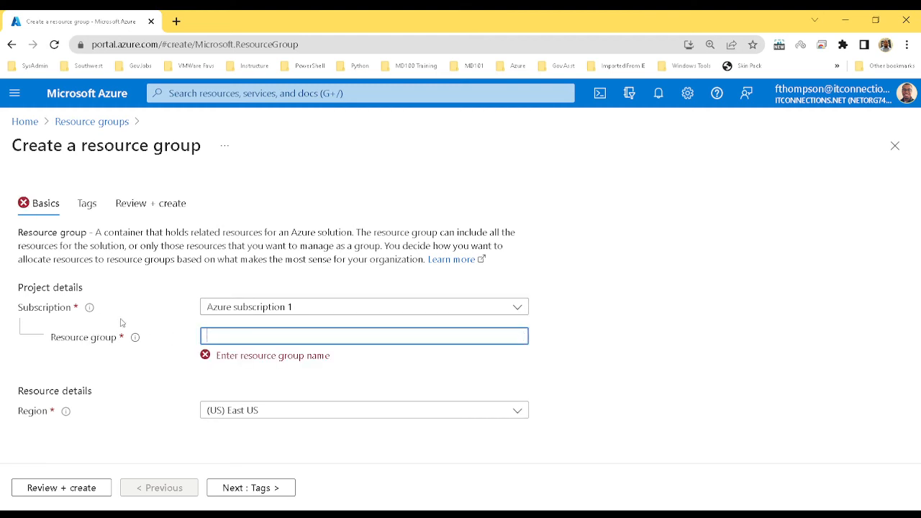
{"action": "left_click", "coordinate": [90, 204]}
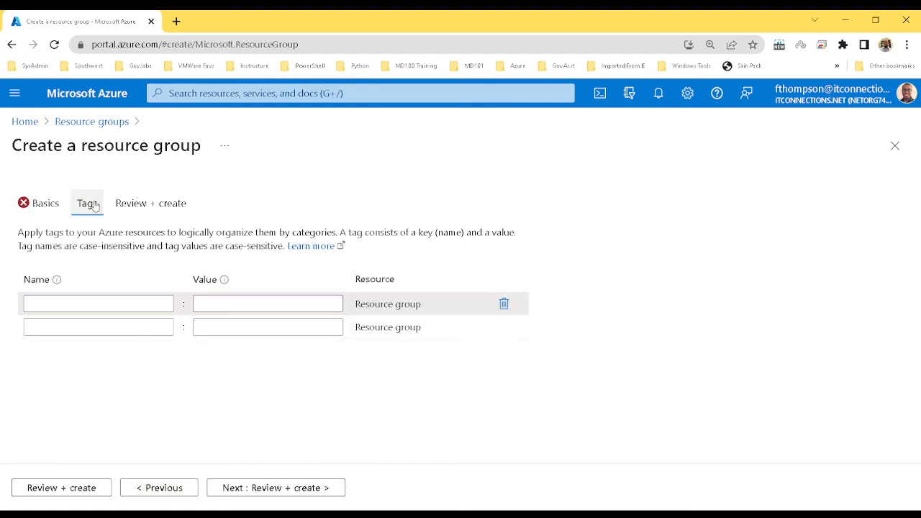
{"action": "left_click", "coordinate": [151, 205]}
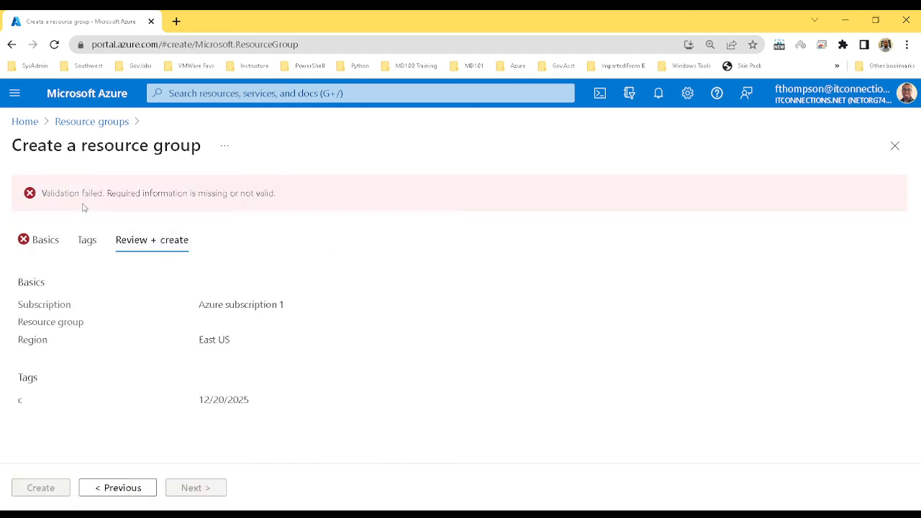
{"action": "left_click_drag", "start_coordinate": [41, 195], "coordinate": [262, 196]}
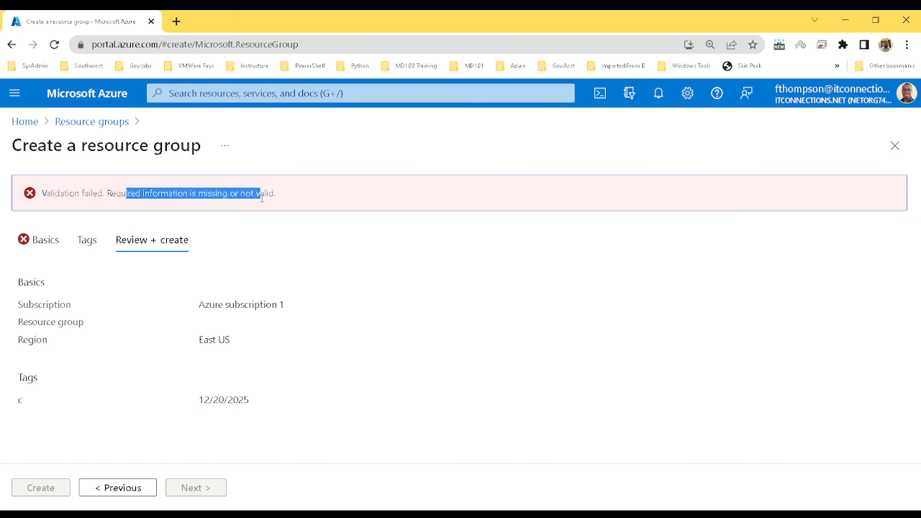
Step: Name the resource group name1 and validate the form again on the review page
{"action": "left_click", "coordinate": [37, 245]}
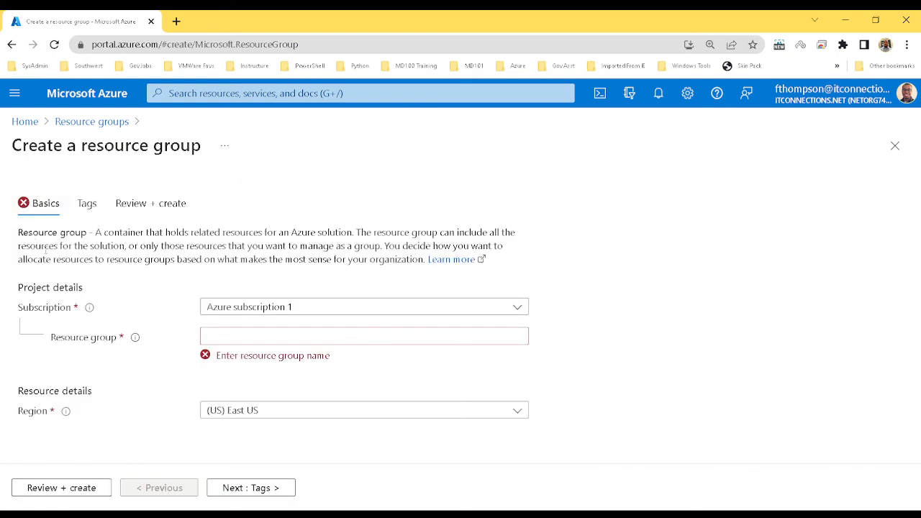
{"action": "left_click", "coordinate": [268, 336]}
{"action": "type", "text": "nam"}
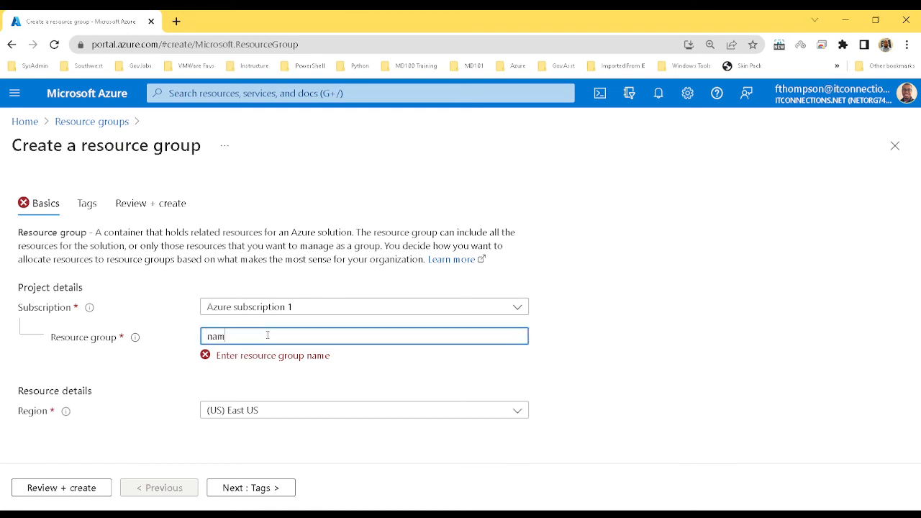
{"action": "type", "text": "e1"}
{"action": "left_click", "coordinate": [313, 360]}
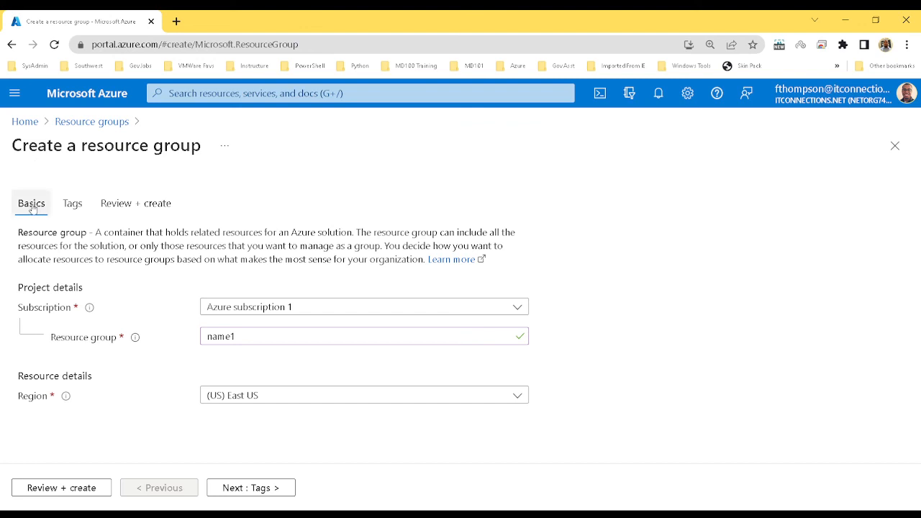
{"action": "left_click", "coordinate": [128, 213]}
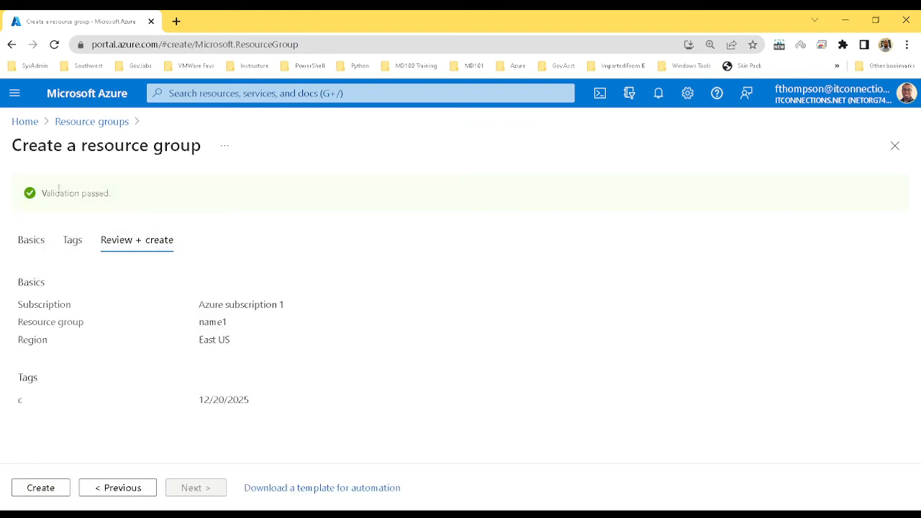
{"action": "left_click_drag", "start_coordinate": [42, 192], "coordinate": [112, 191]}
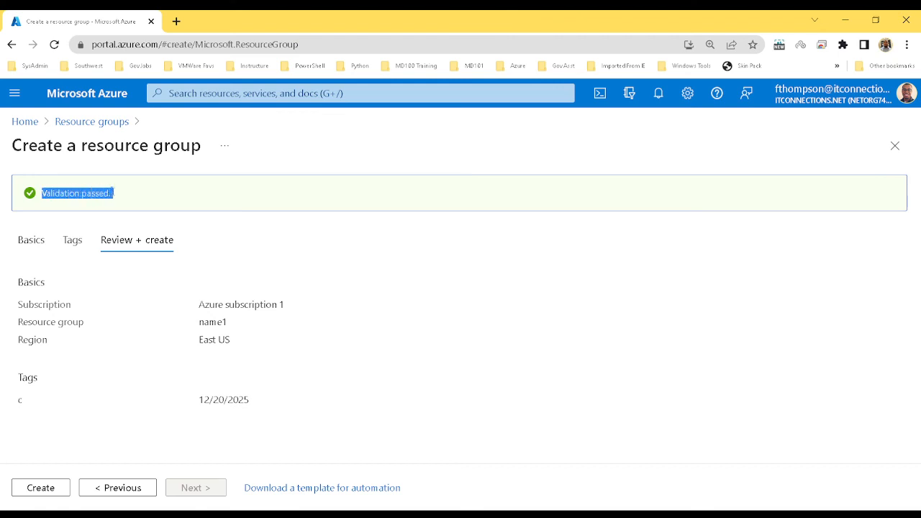
Step: Abandon the new resource group and open Group1_RG from the resource group list to examine its details and resources
{"action": "left_click", "coordinate": [76, 123]}
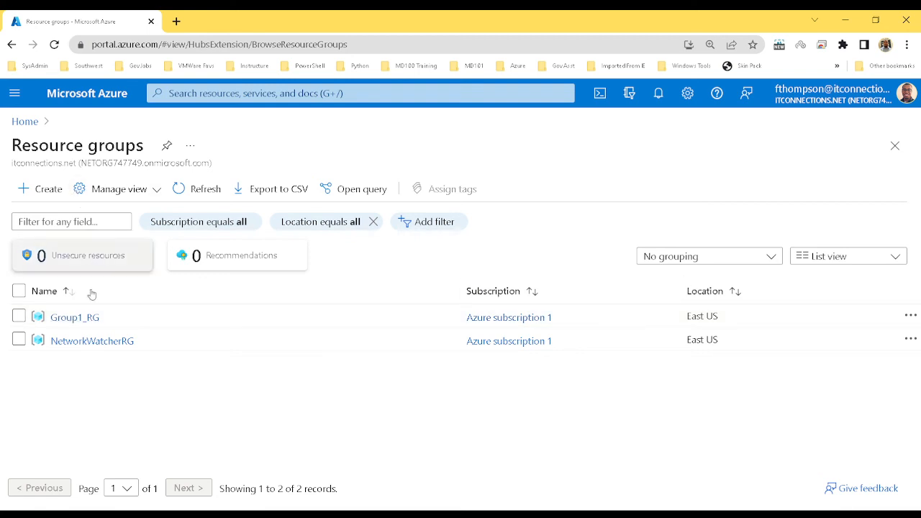
{"action": "left_click", "coordinate": [91, 318]}
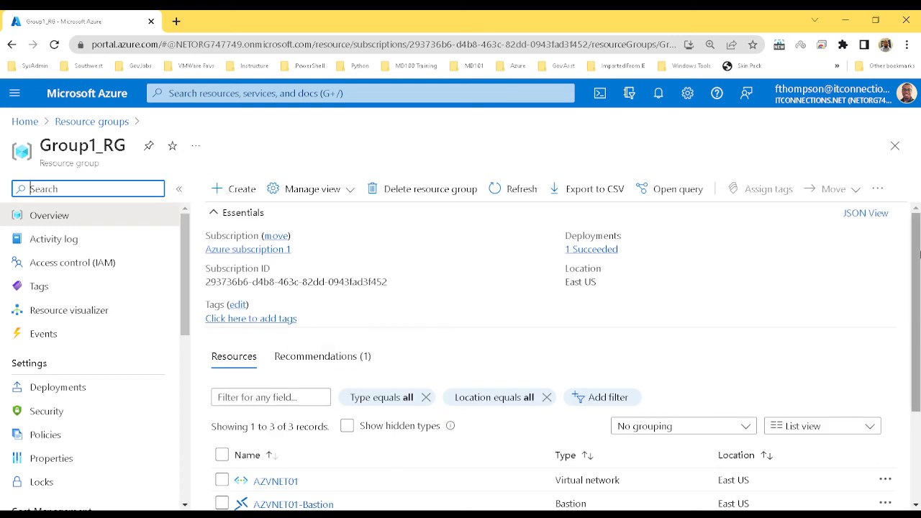
{"action": "scroll", "coordinate": [855, 372], "scroll_direction": "down", "scroll_amount": 2}
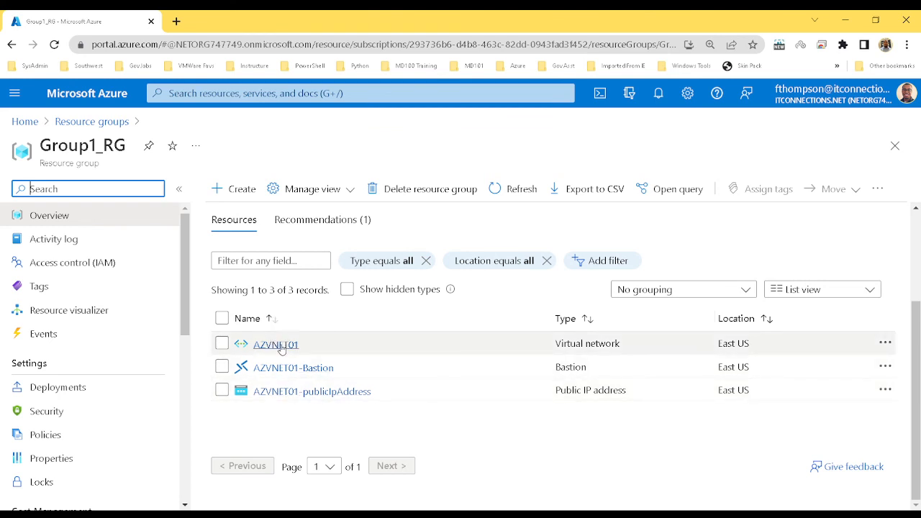
{"action": "scroll", "coordinate": [919, 383], "scroll_direction": "up", "scroll_amount": 2}
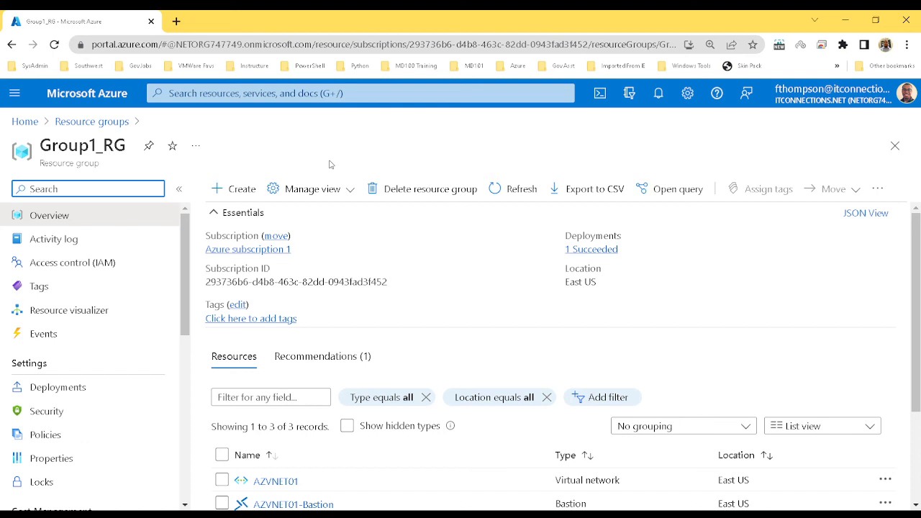
Step: Open the portal-wide search for resources and services
{"action": "left_click", "coordinate": [296, 98]}
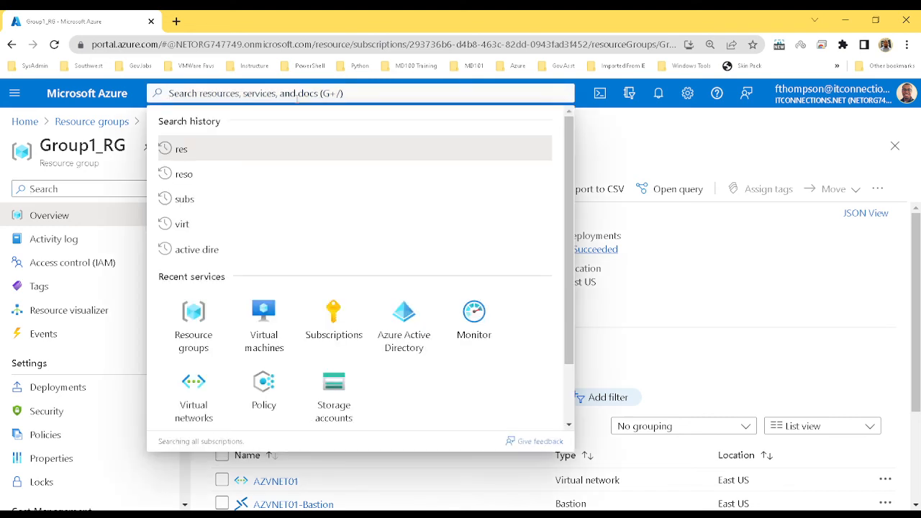